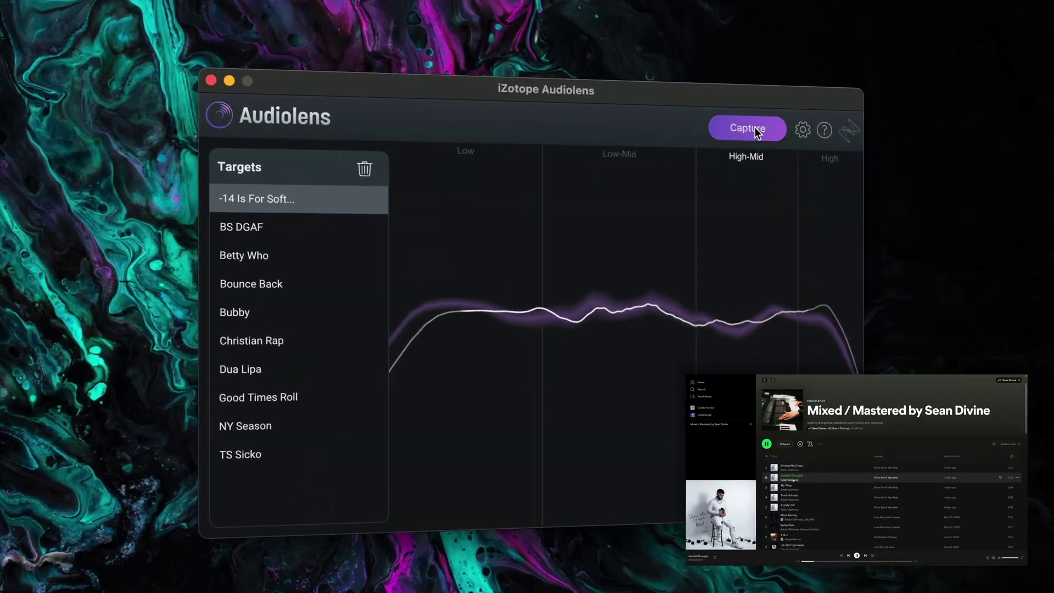
Capture the playing song and rename the new reference to 'Show Me It Was Real'
{"action": "left_click", "coordinate": [635, 205]}
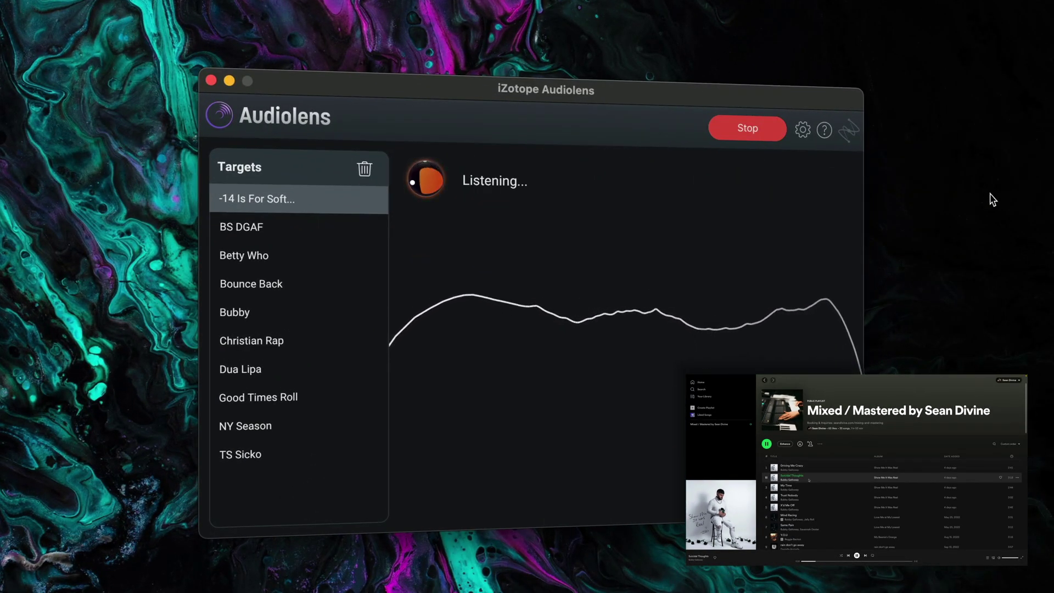
{"action": "left_click", "coordinate": [741, 133]}
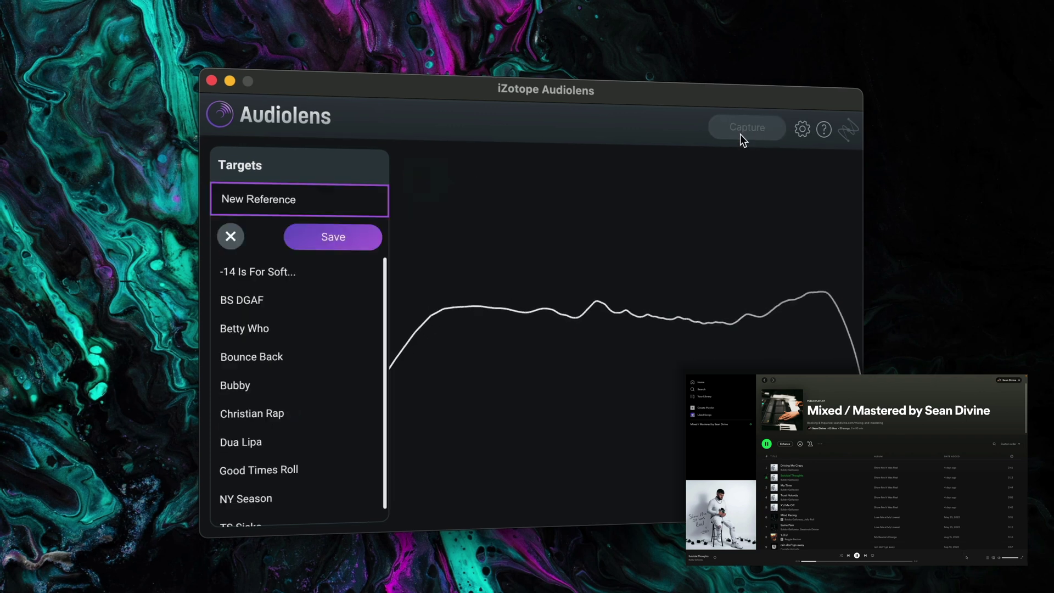
{"action": "left_click", "coordinate": [311, 211]}
{"action": "key", "text": "BackSpace"}
{"action": "key", "text": "BackSpace"}
{"action": "key", "text": "BackSpace"}
{"action": "key", "text": "BackSpace"}
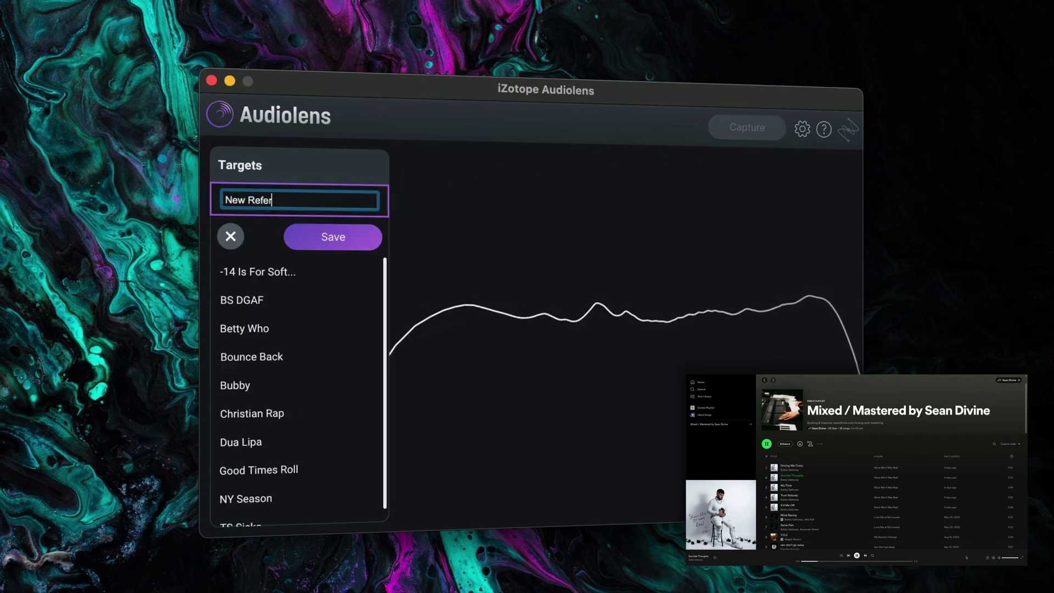
{"action": "key", "text": "BackSpace"}
{"action": "key", "text": "BackSpace"}
{"action": "key", "text": "BackSpace"}
{"action": "key", "text": "BackSpace"}
{"action": "key", "text": "BackSpace"}
{"action": "key", "text": "BackSpace"}
{"action": "key", "text": "BackSpace"}
{"action": "key", "text": "BackSpace"}
{"action": "key", "text": "BackSpace"}
{"action": "type", "text": "S"}
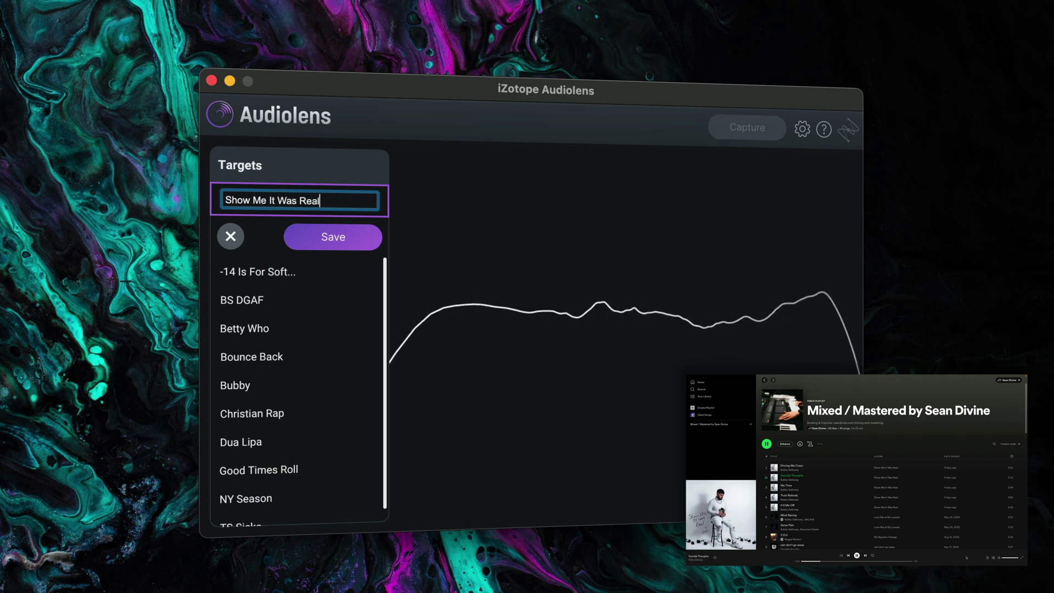
{"action": "type", "text": "how Me It Was Real"}
Save the reference, then display the Bubby and Christian Rap target curves
{"action": "left_click", "coordinate": [332, 236]}
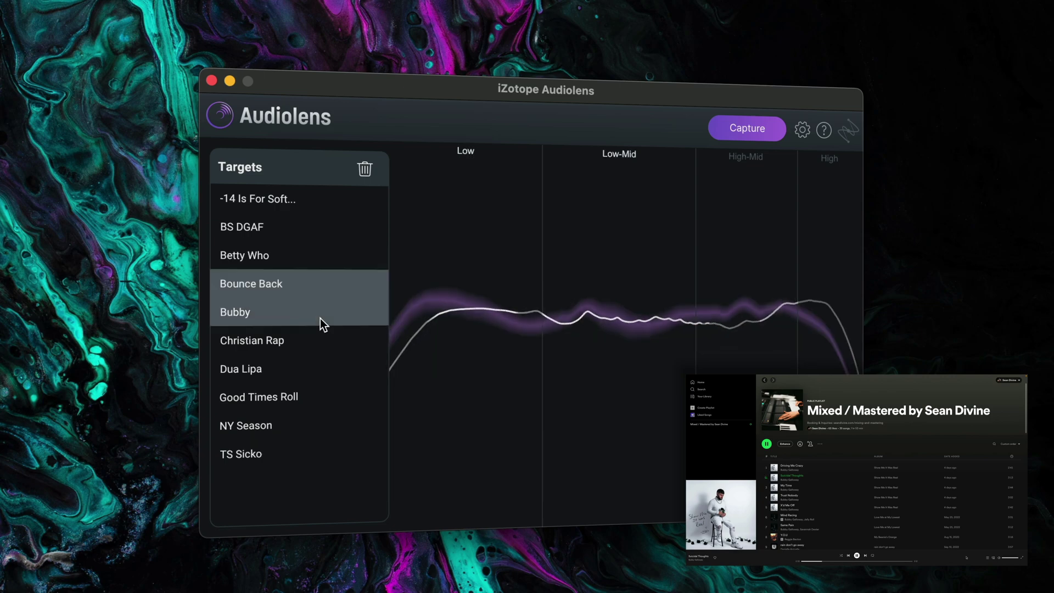
{"action": "left_click", "coordinate": [321, 318]}
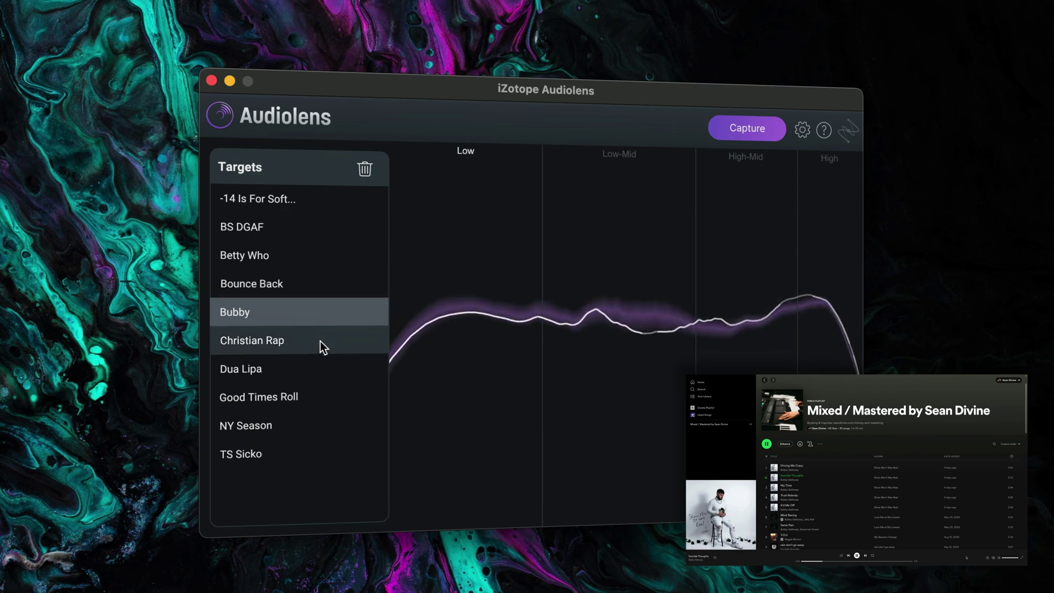
{"action": "left_click", "coordinate": [321, 341]}
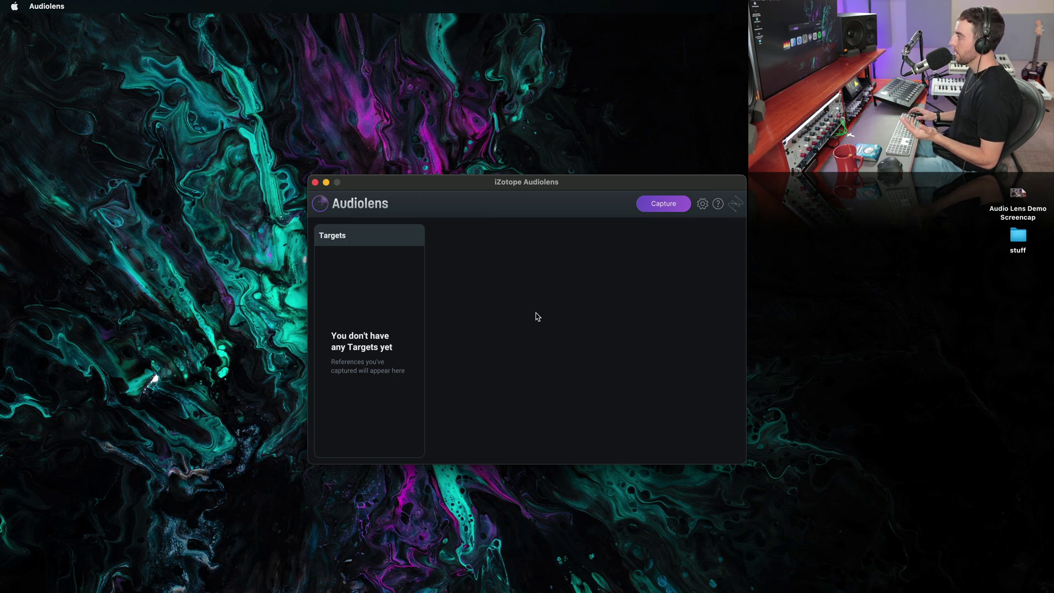
Switch from Audiolens to Spotify's Top Christian & Gospel playlist
{"action": "key", "text": "super+Tab"}
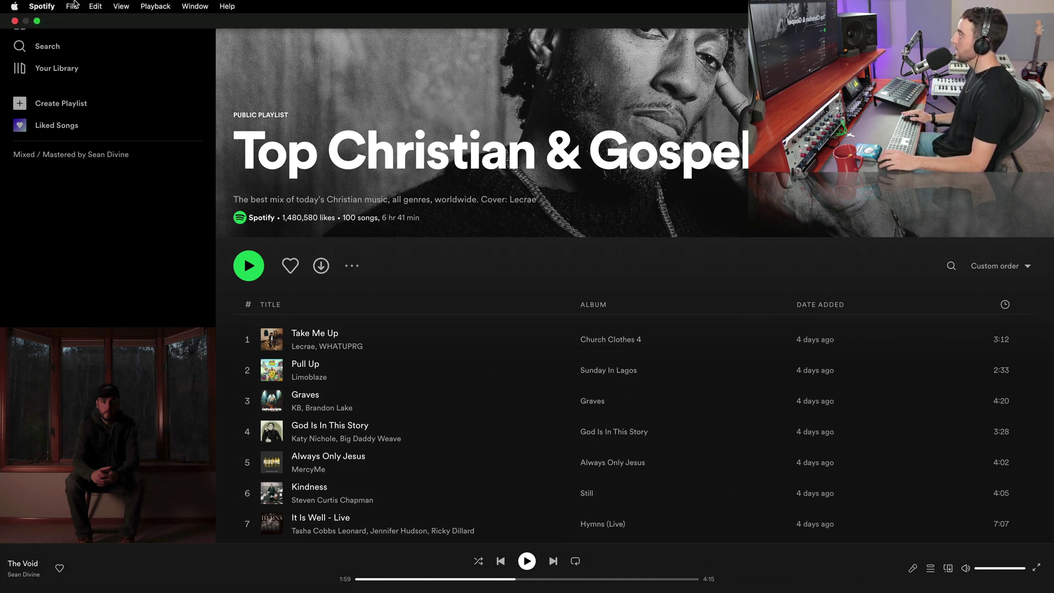
Review Spotify's audio quality and Normalize volume preferences
{"action": "left_click", "coordinate": [42, 6]}
{"action": "left_click", "coordinate": [52, 42]}
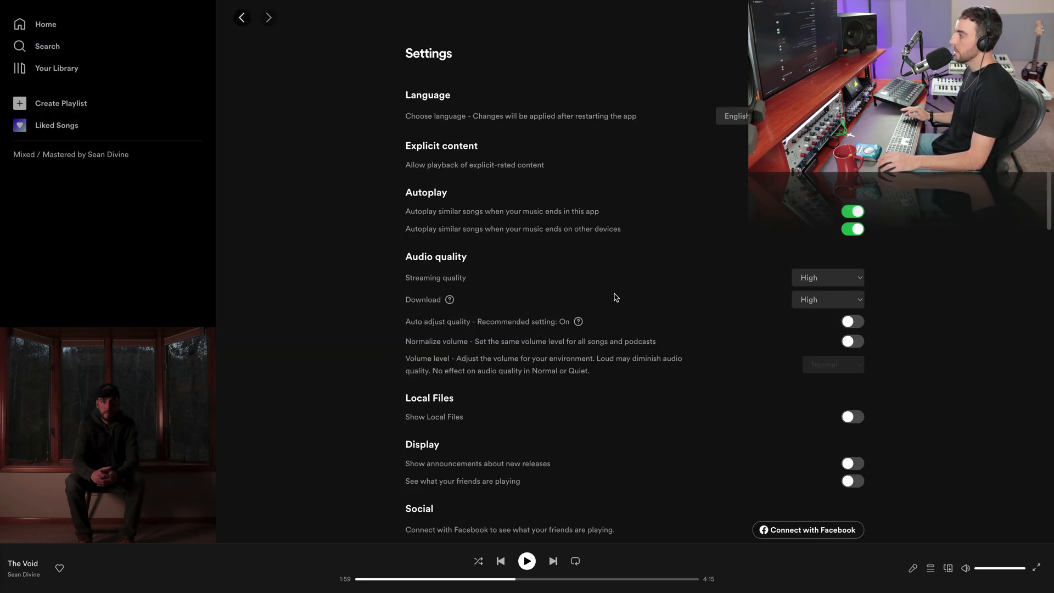
{"action": "scroll", "coordinate": [615, 297], "scroll_direction": "down", "scroll_amount": 2}
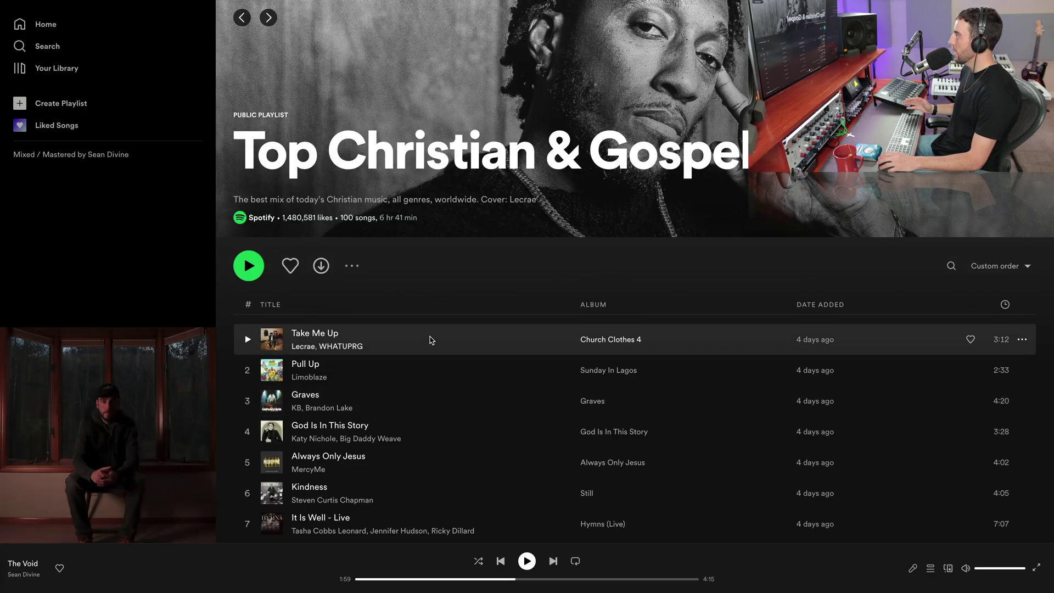
{"action": "scroll", "coordinate": [429, 339], "scroll_direction": "down", "scroll_amount": 1}
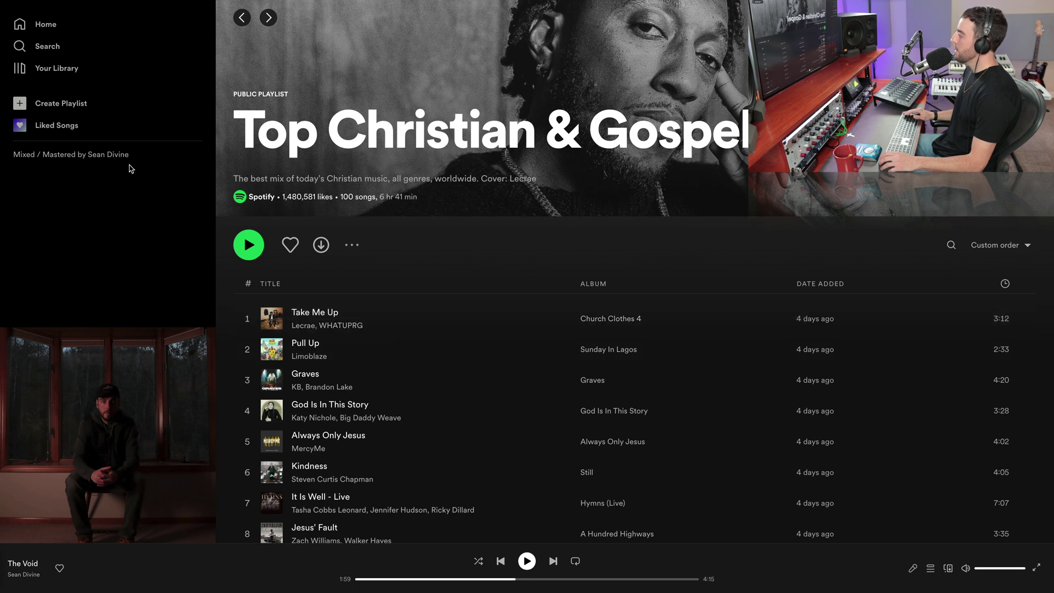
Resume The Void from 2:00 and return to Audiolens
{"action": "left_click", "coordinate": [517, 580]}
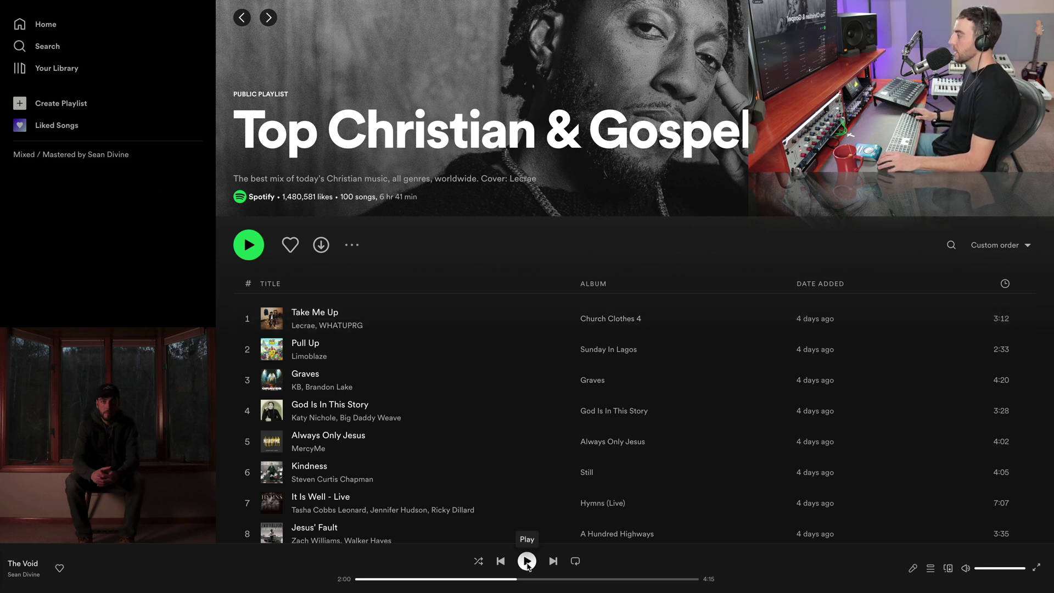
{"action": "left_click", "coordinate": [527, 561]}
{"action": "key", "text": "super+Tab"}
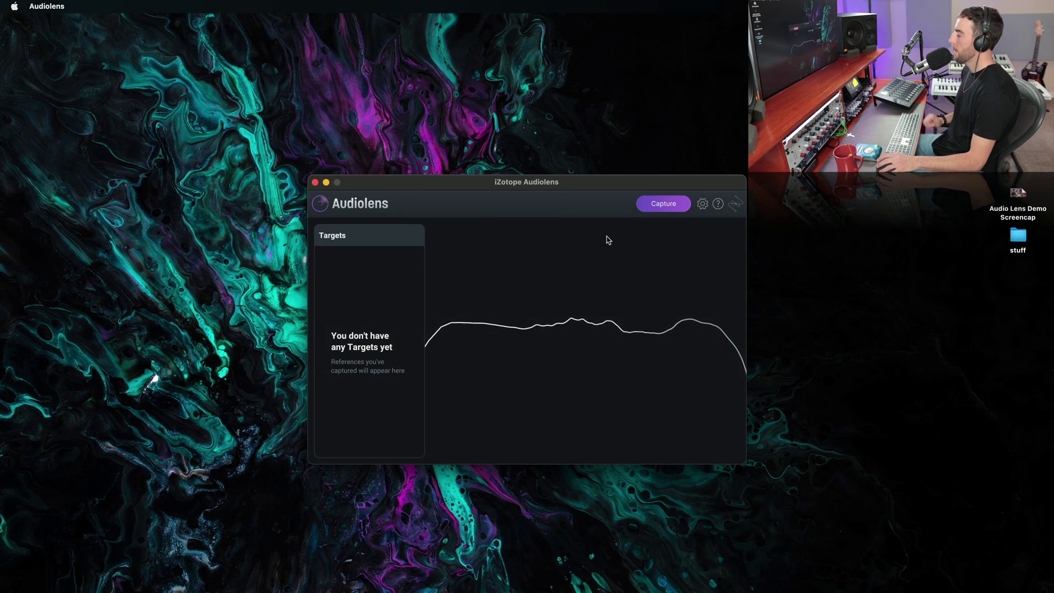
Capture the playing song and save the reference as the target 'Christian Rap'
{"action": "left_click", "coordinate": [663, 203]}
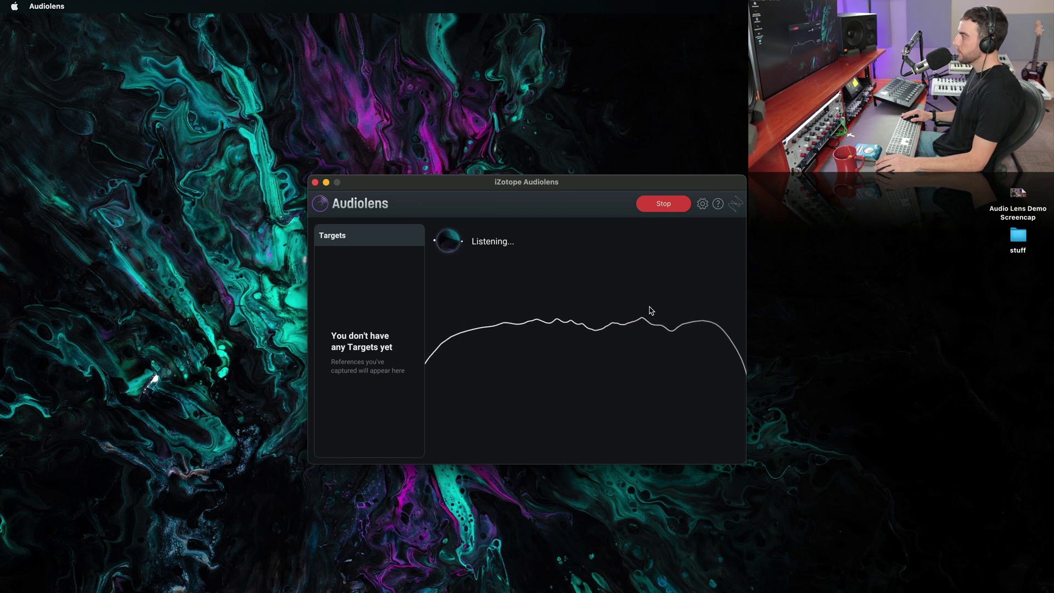
{"action": "left_click", "coordinate": [671, 209]}
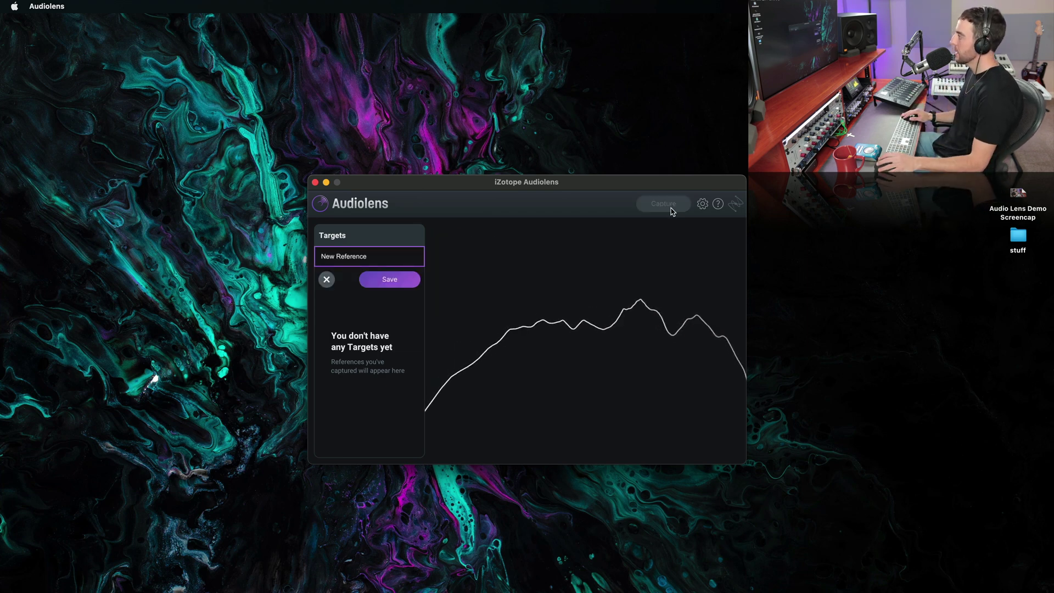
{"action": "left_click", "coordinate": [387, 260]}
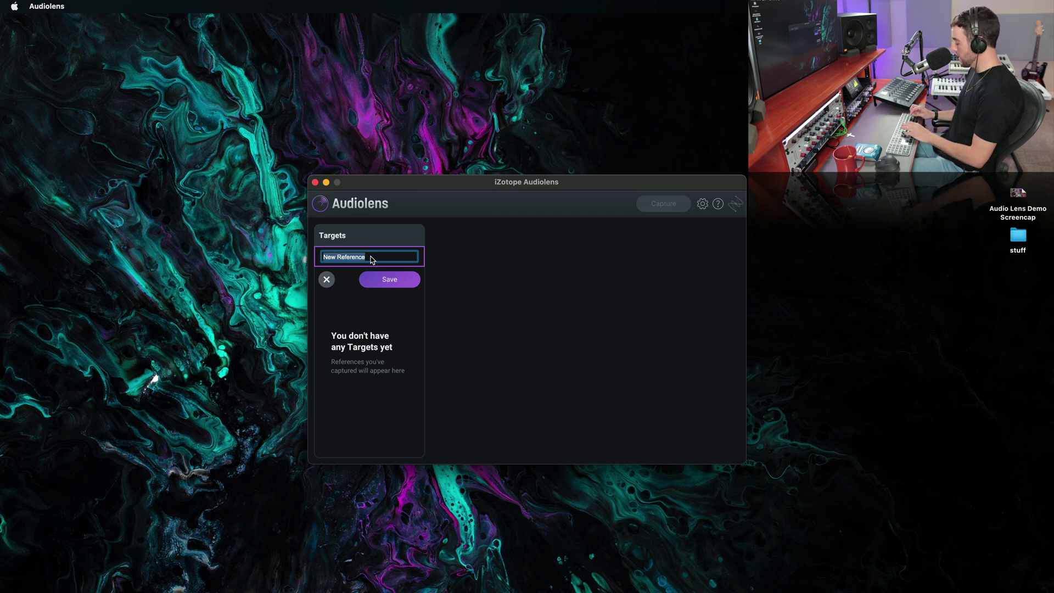
{"action": "type", "text": "Chris"}
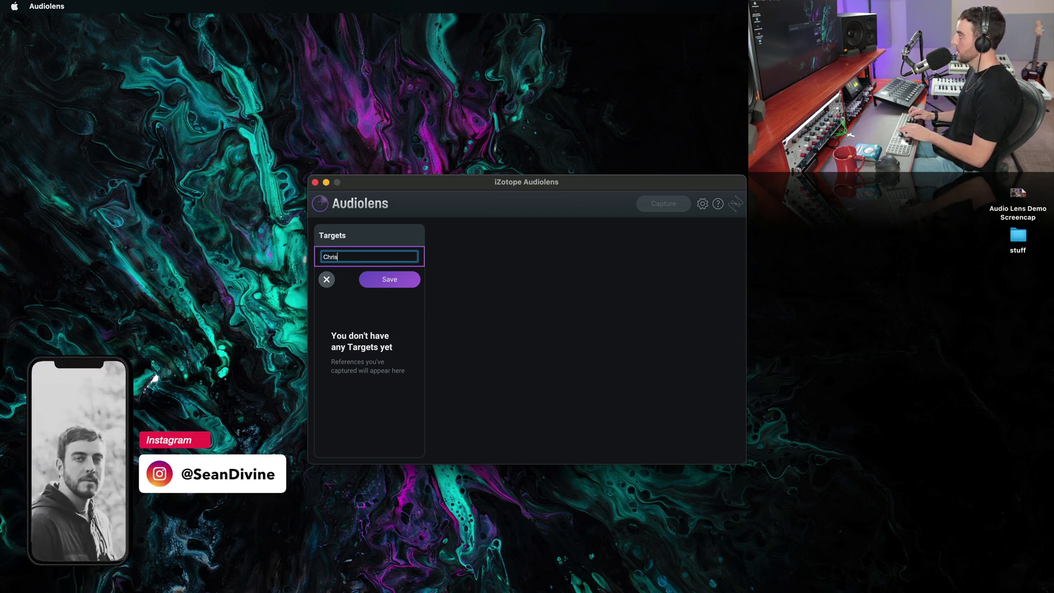
{"action": "type", "text": "tian Rap"}
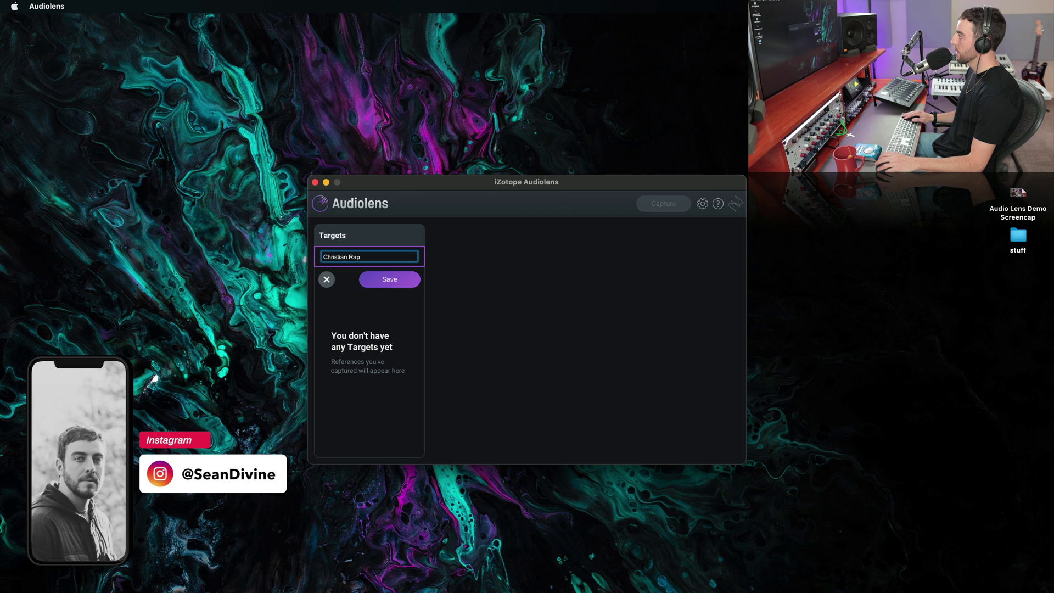
{"action": "left_click", "coordinate": [412, 283]}
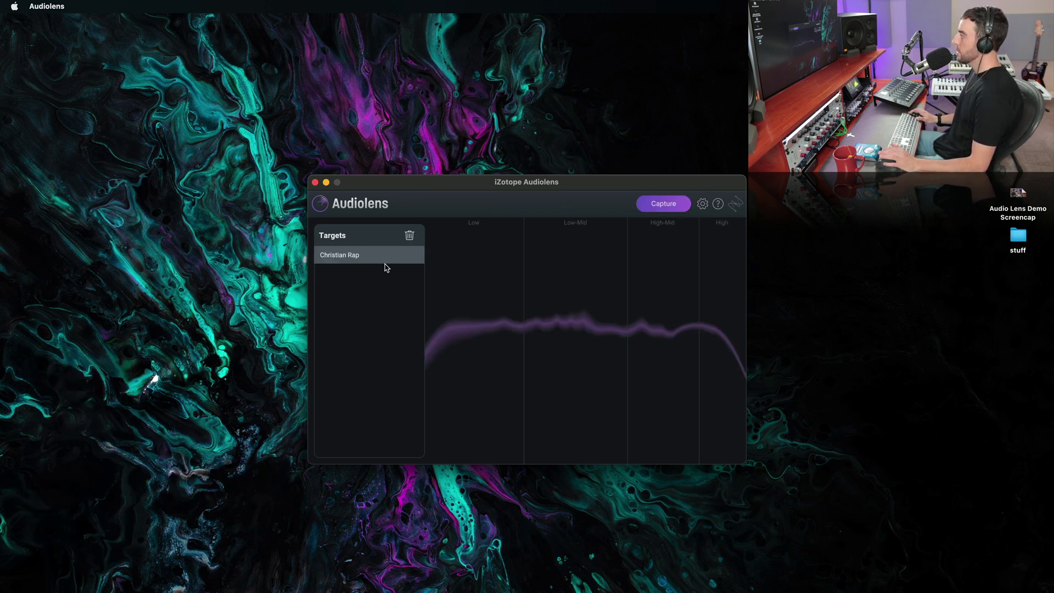
In Logic Pro, have Ozone's Assistant relearn the song during playback, landing on Hip-hop/Rap
{"action": "key", "text": "super+Tab"}
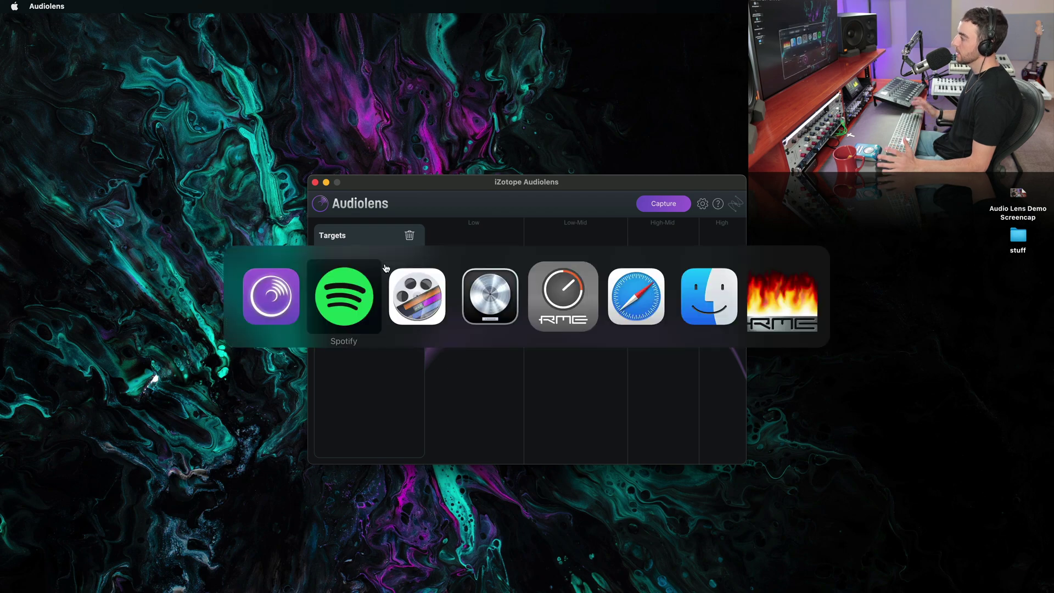
{"action": "key", "text": "super+Tab"}
{"action": "key", "text": "super+Tab"}
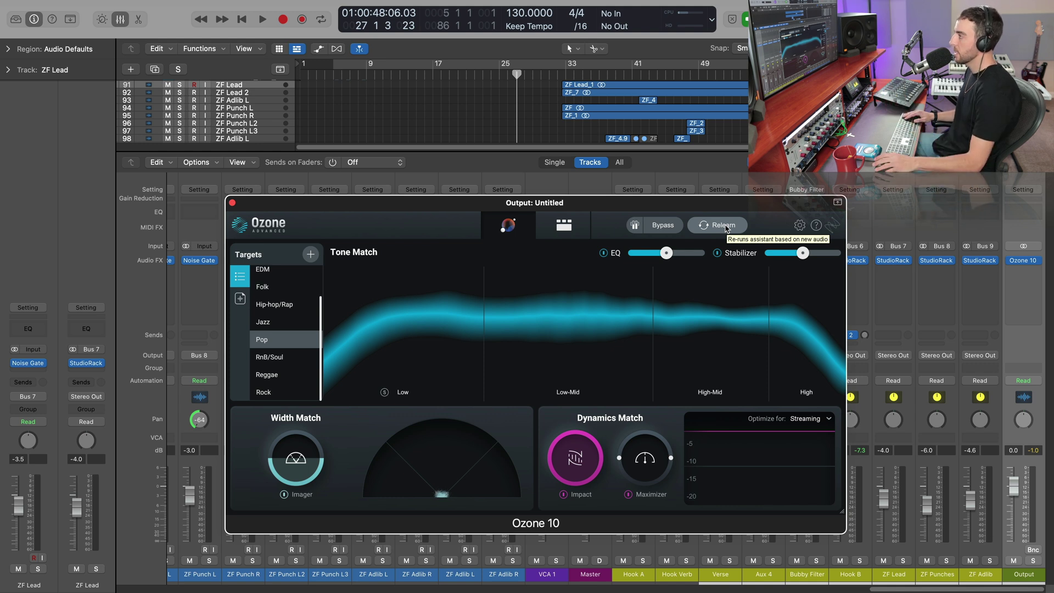
{"action": "left_click", "coordinate": [723, 225]}
{"action": "key", "text": "space"}
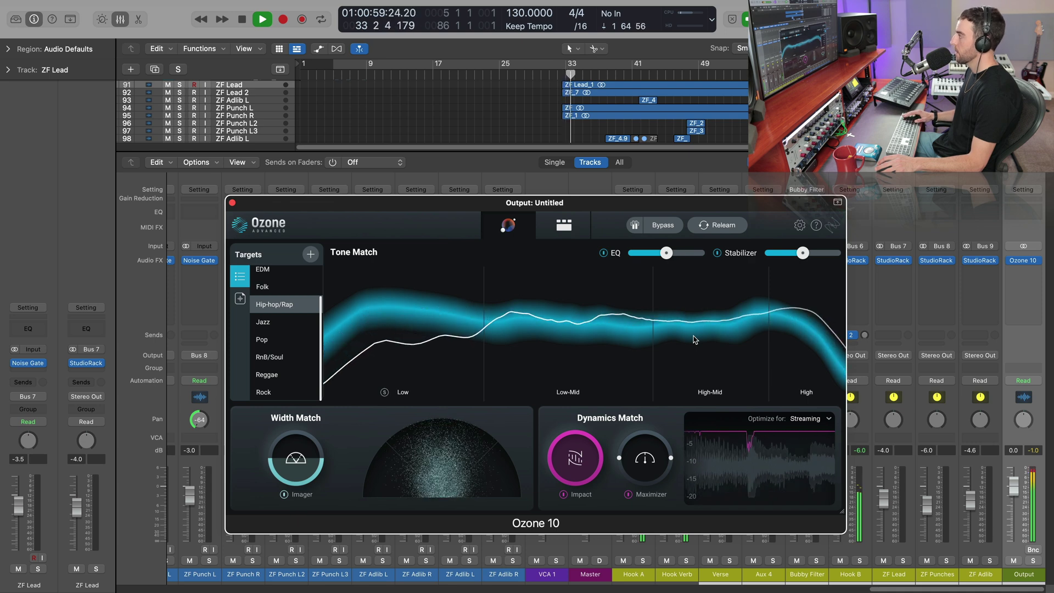
{"action": "key", "text": "space"}
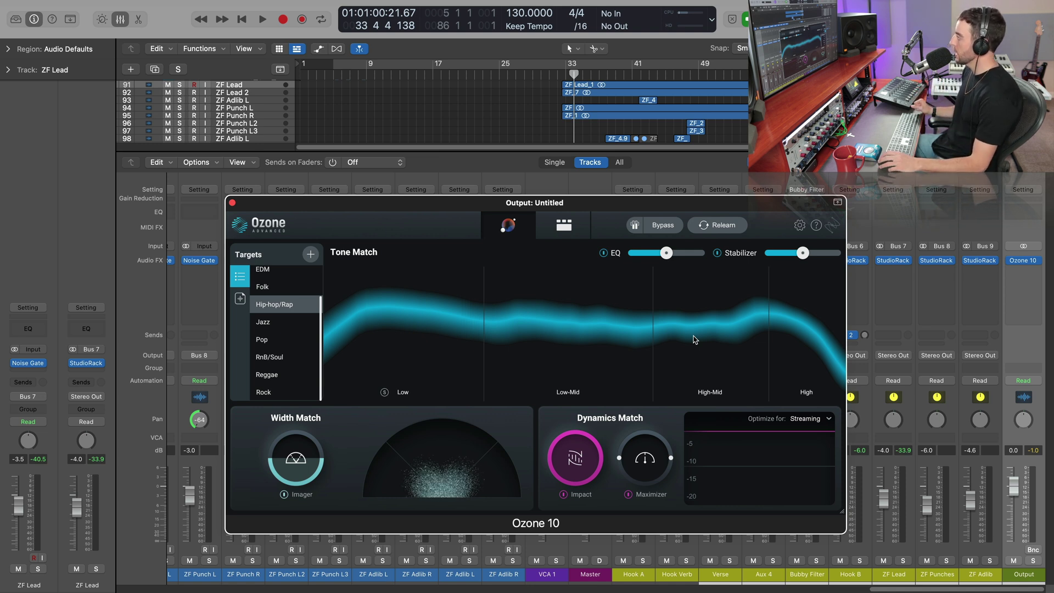
Rebuild Ozone 10's chain from the custom Christian Rap target and play the song through it
{"action": "left_click", "coordinate": [240, 299]}
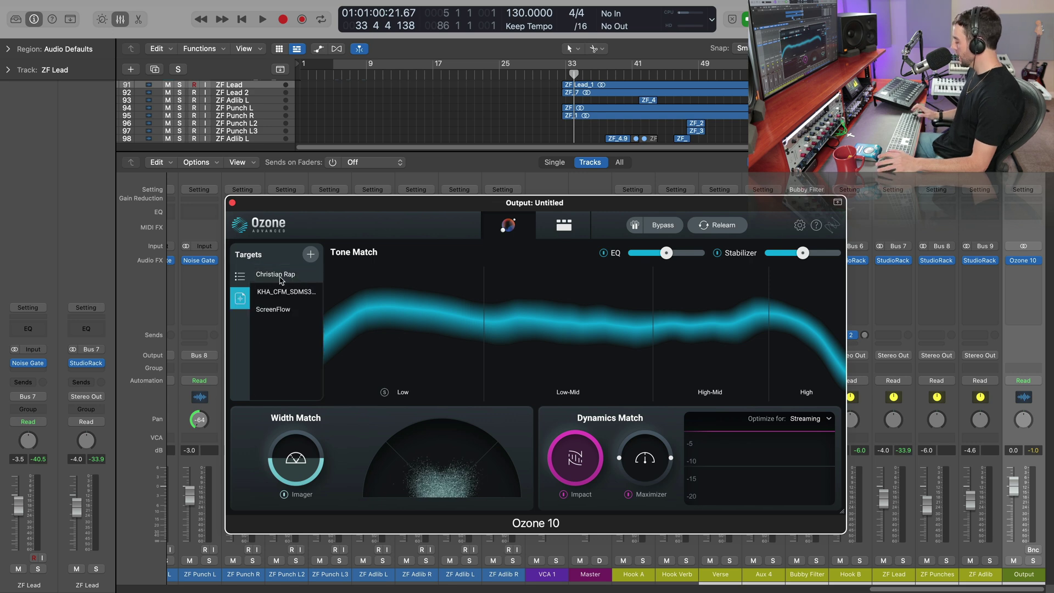
{"action": "key", "text": "super+Tab"}
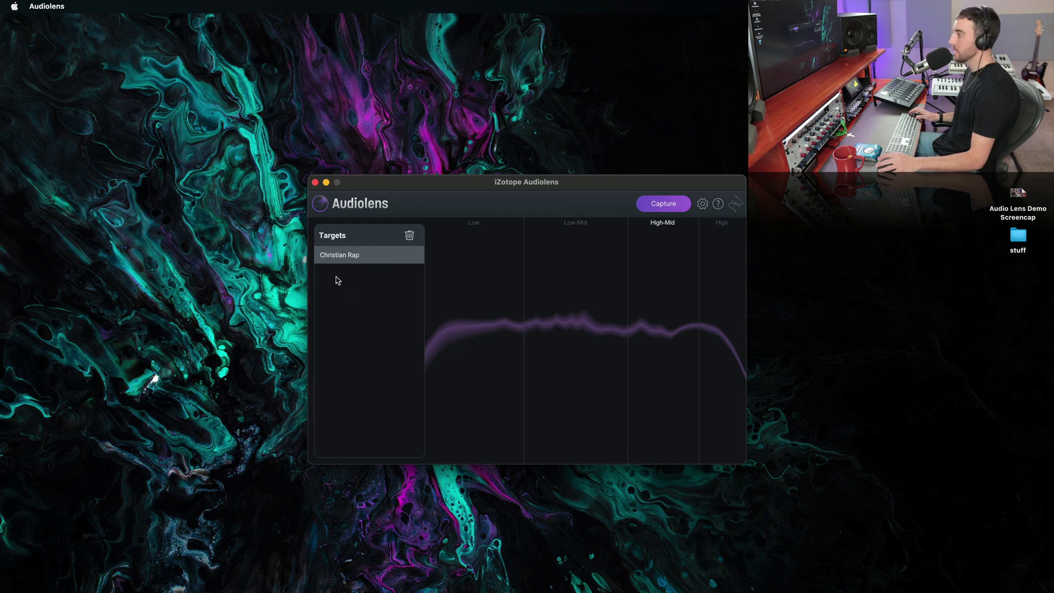
{"action": "key", "text": "super+Tab"}
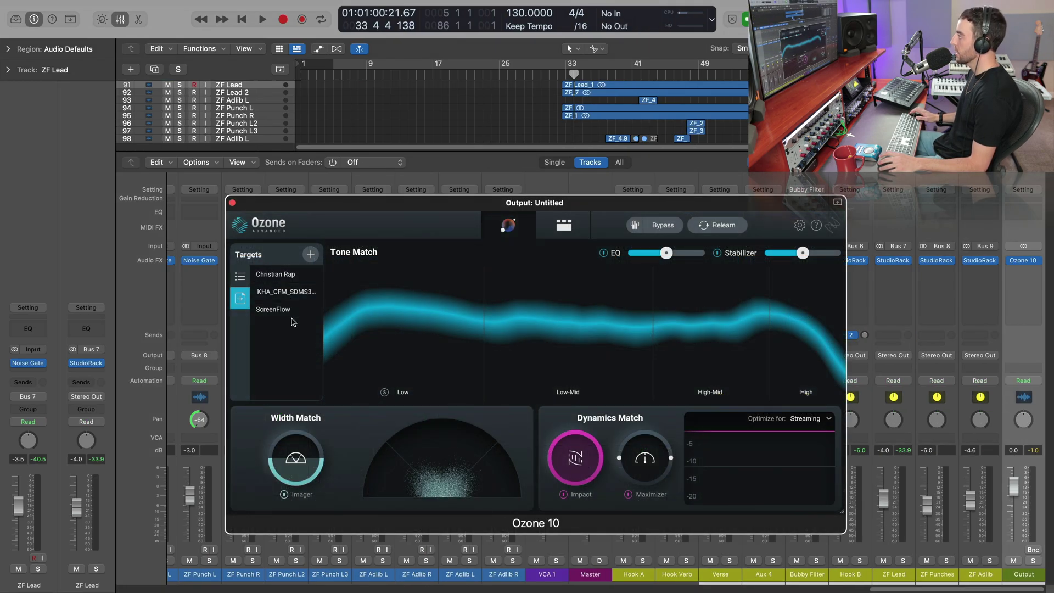
{"action": "left_click", "coordinate": [306, 278]}
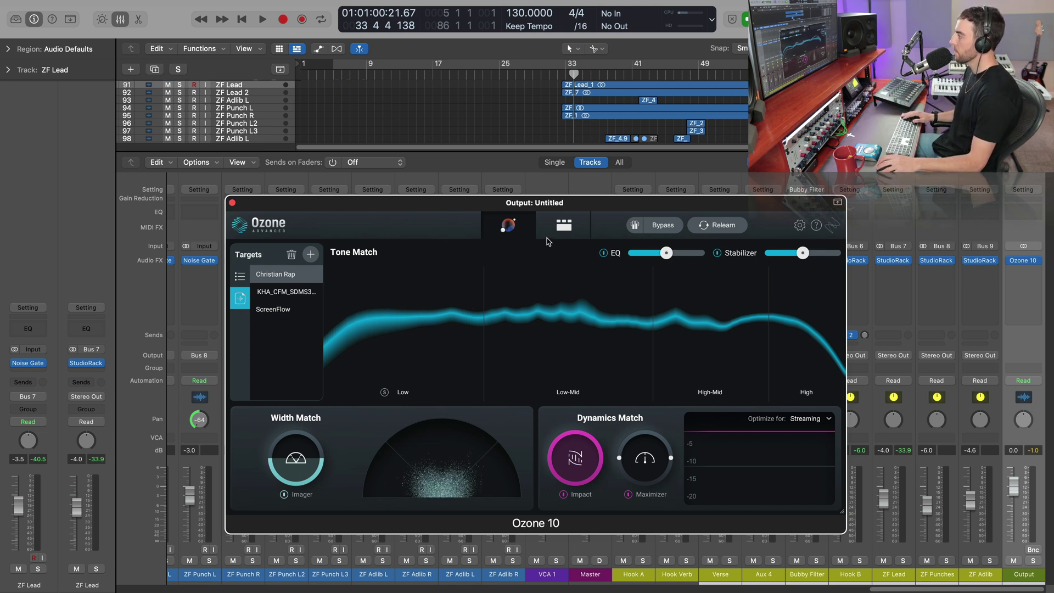
{"action": "key", "text": "space"}
Review the Maximizer's −4.8 dB threshold and −1.0 dB ceiling, stop playback, then go to Spotify
{"action": "left_click", "coordinate": [566, 235]}
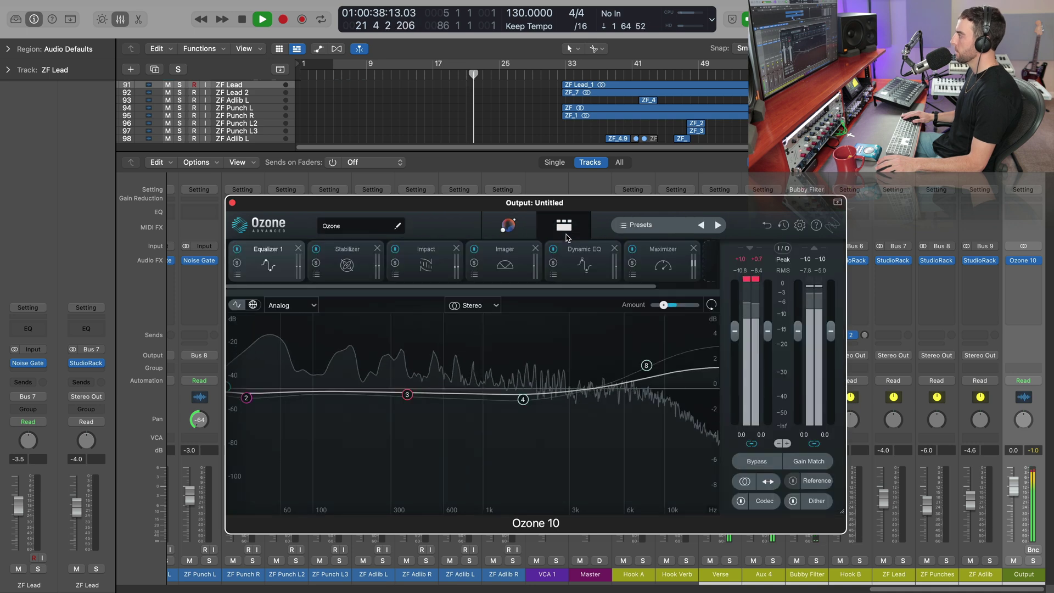
{"action": "left_click", "coordinate": [668, 264]}
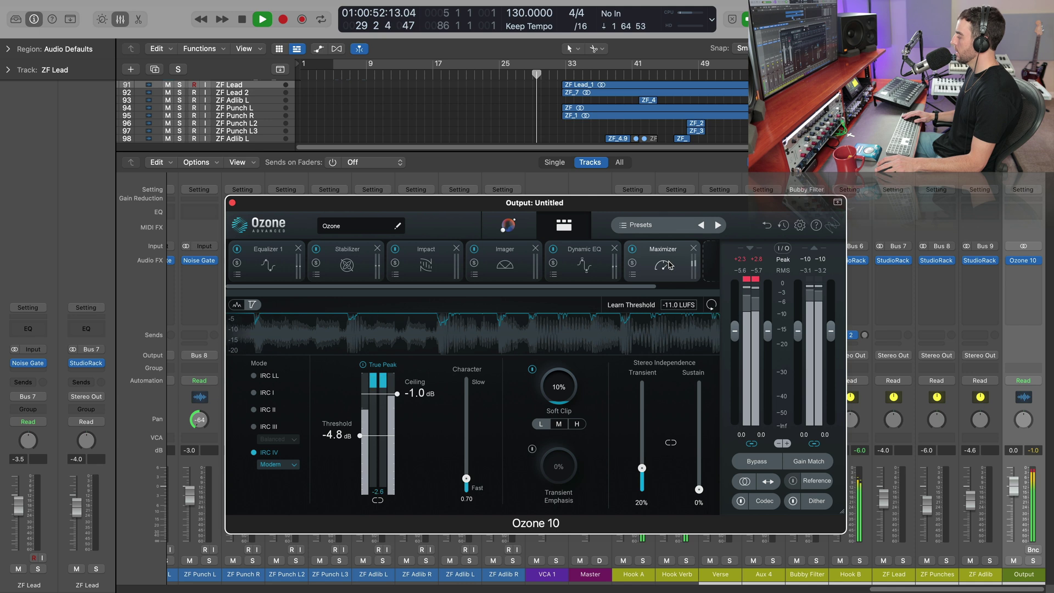
{"action": "key", "text": "space"}
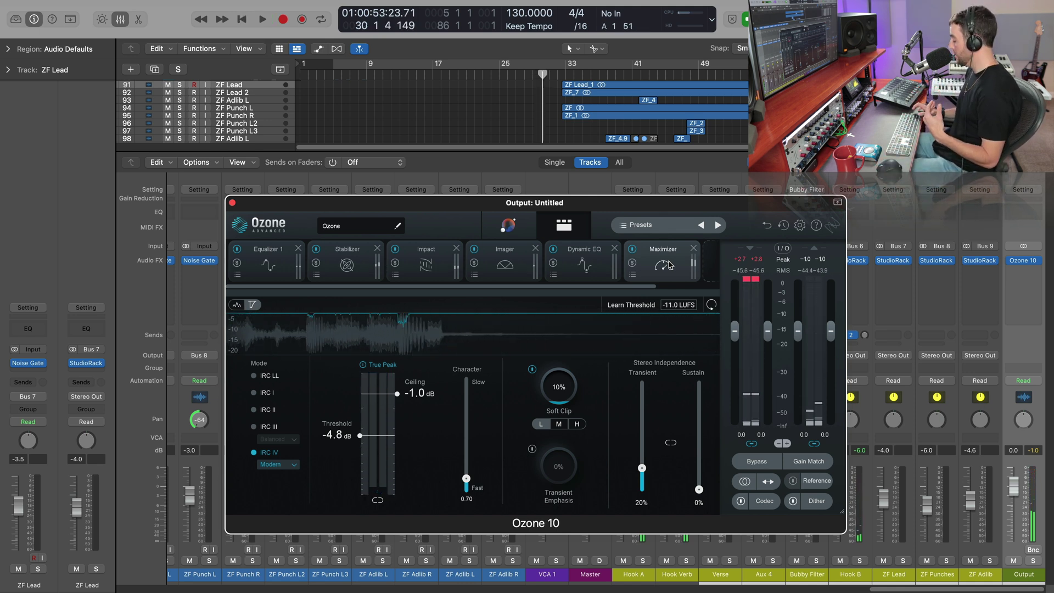
{"action": "key", "text": "super+Tab"}
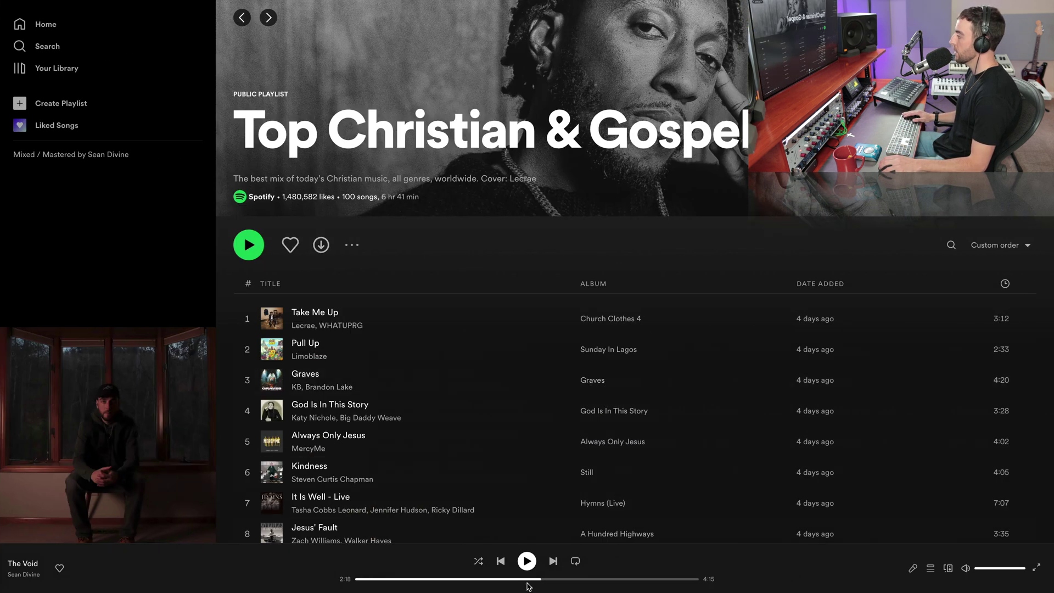
Scrub The Void back to about 2:01 and resume playing it
{"action": "left_click_drag", "start_coordinate": [525, 582], "coordinate": [518, 580]}
{"action": "left_click", "coordinate": [527, 561]}
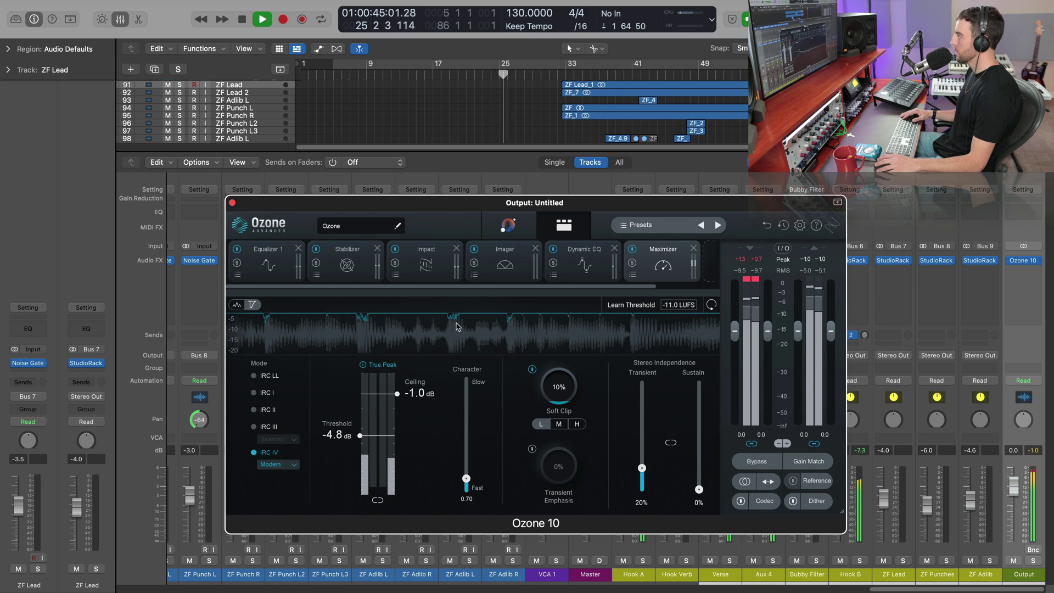
Inspect Ozone's Equalizer 1, Stabilizer, Impact, Imager and Dynamic EQ modules in turn
{"action": "left_click", "coordinate": [268, 263]}
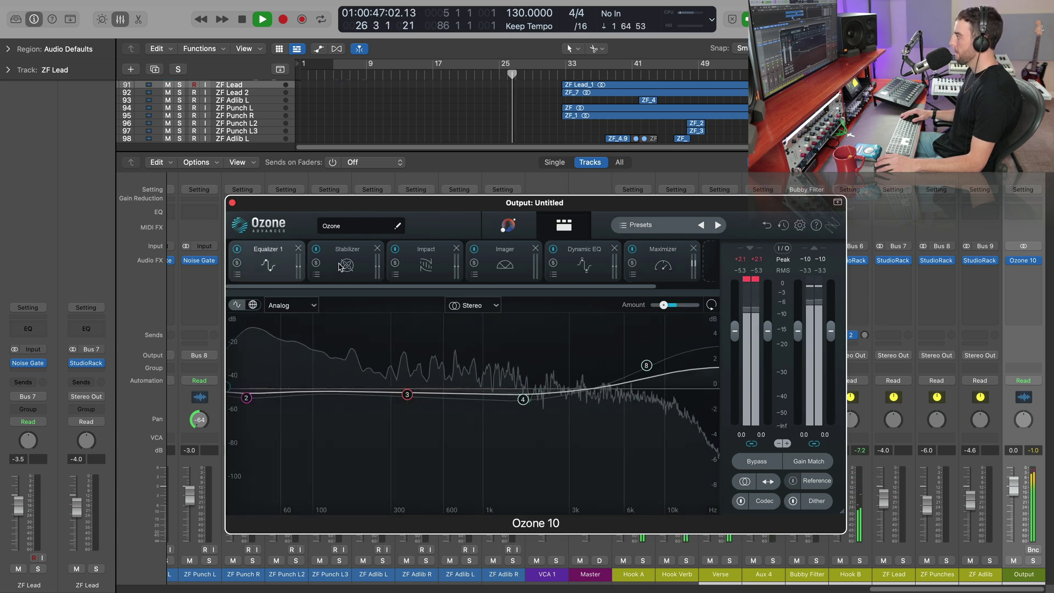
{"action": "left_click", "coordinate": [341, 267]}
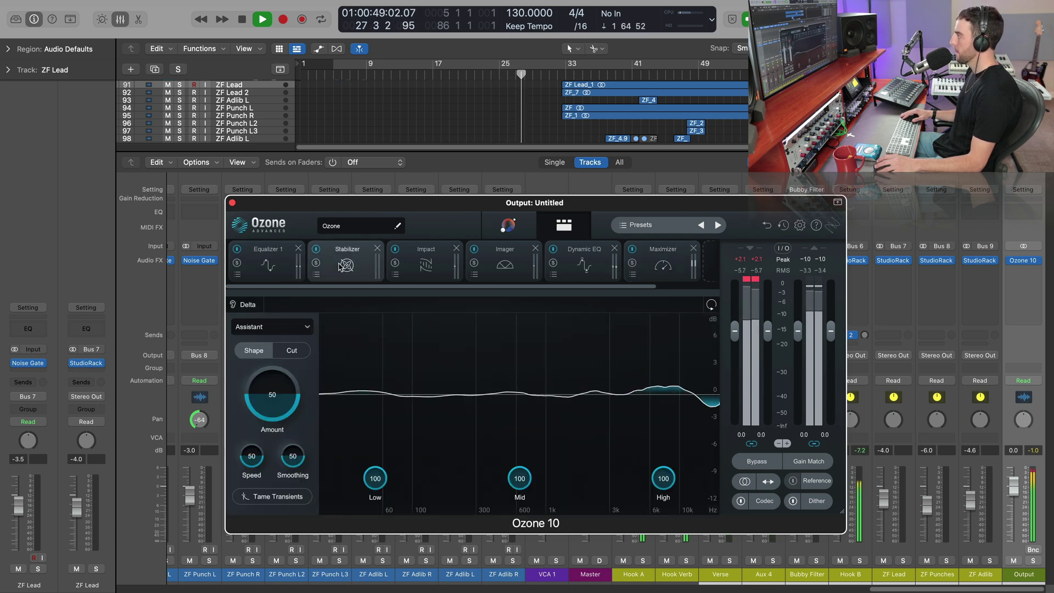
{"action": "left_click", "coordinate": [419, 268]}
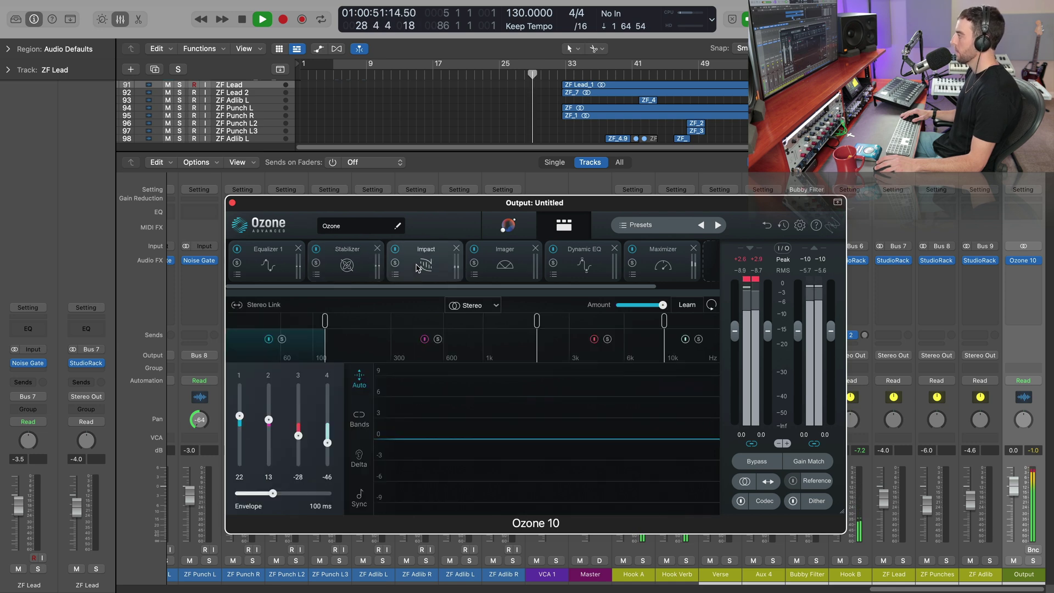
{"action": "left_click", "coordinate": [497, 270]}
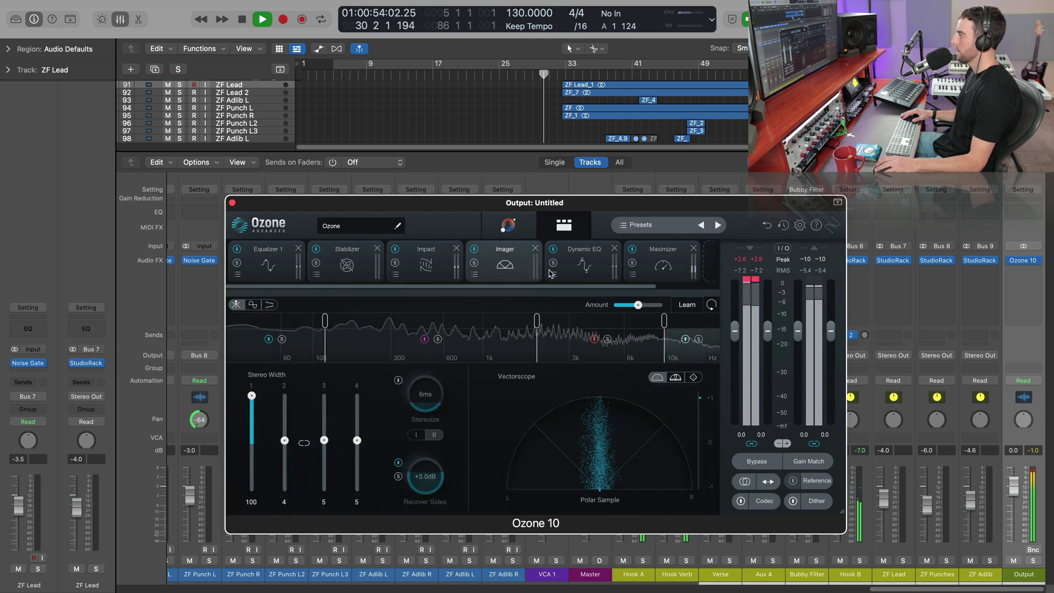
{"action": "left_click", "coordinate": [583, 269]}
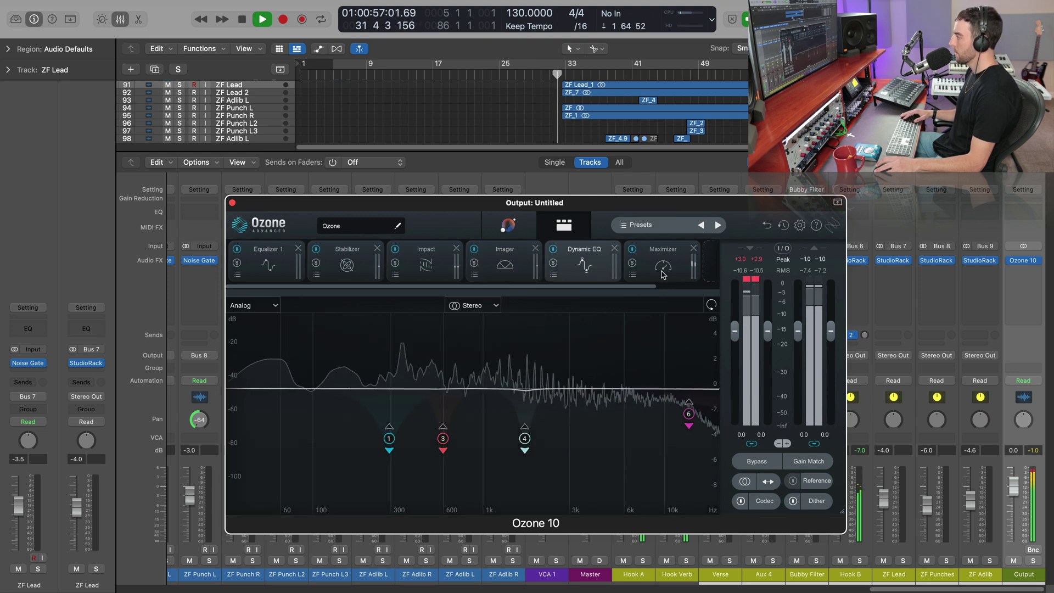